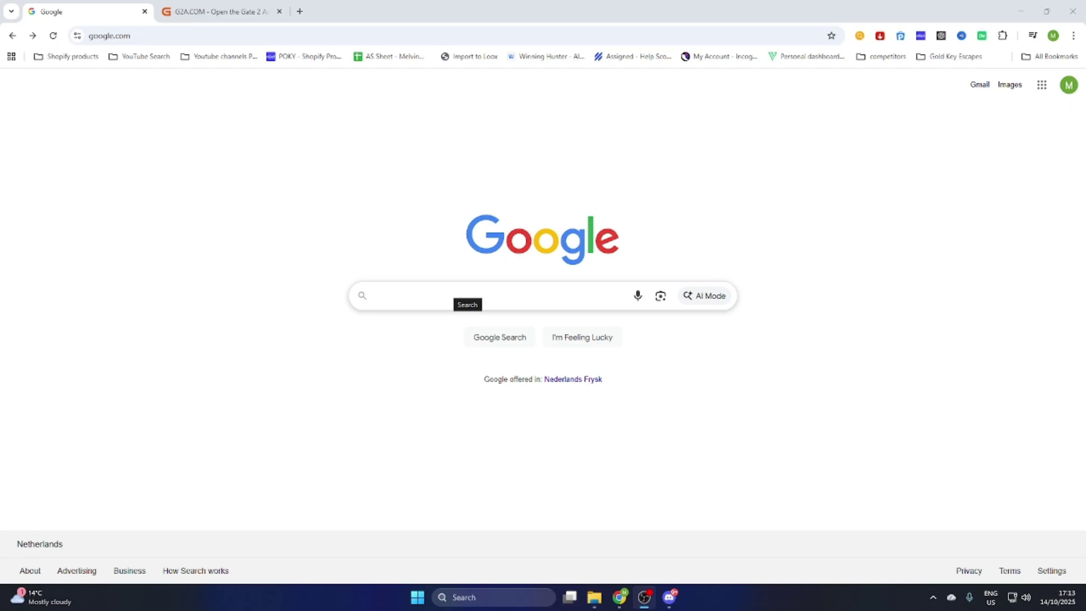
Search Google for 'steam' and open the official Steam store result.
left_click(467, 295)
type("steam")
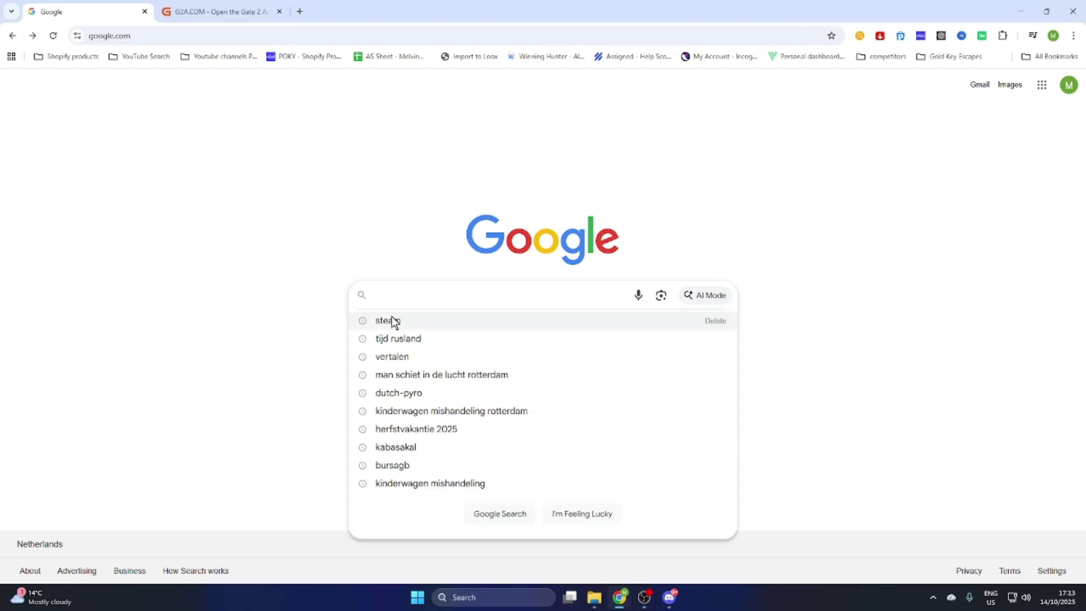
key("Return")
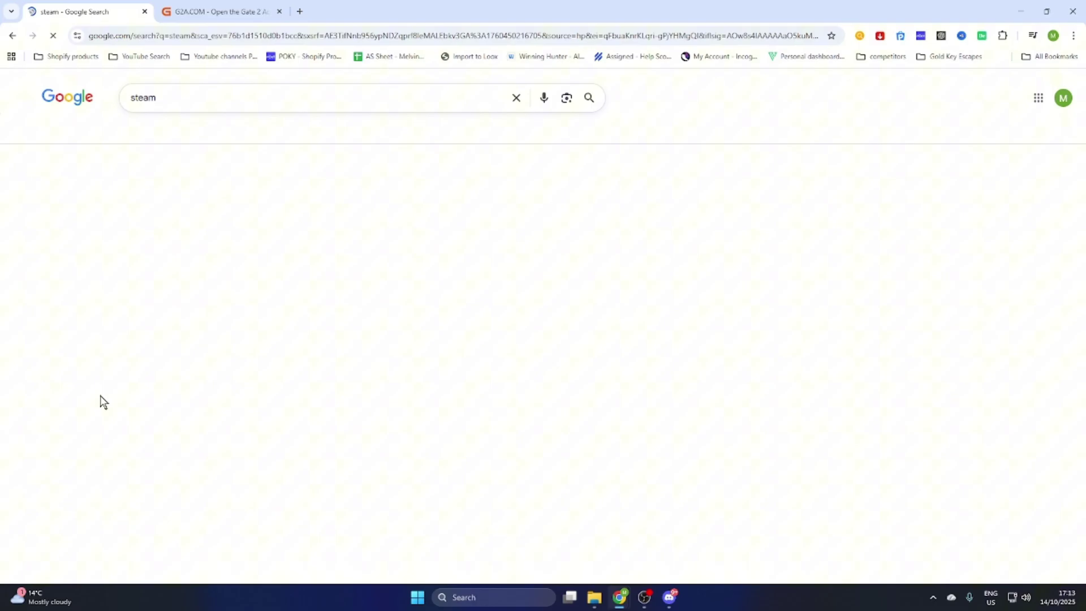
left_click(178, 192)
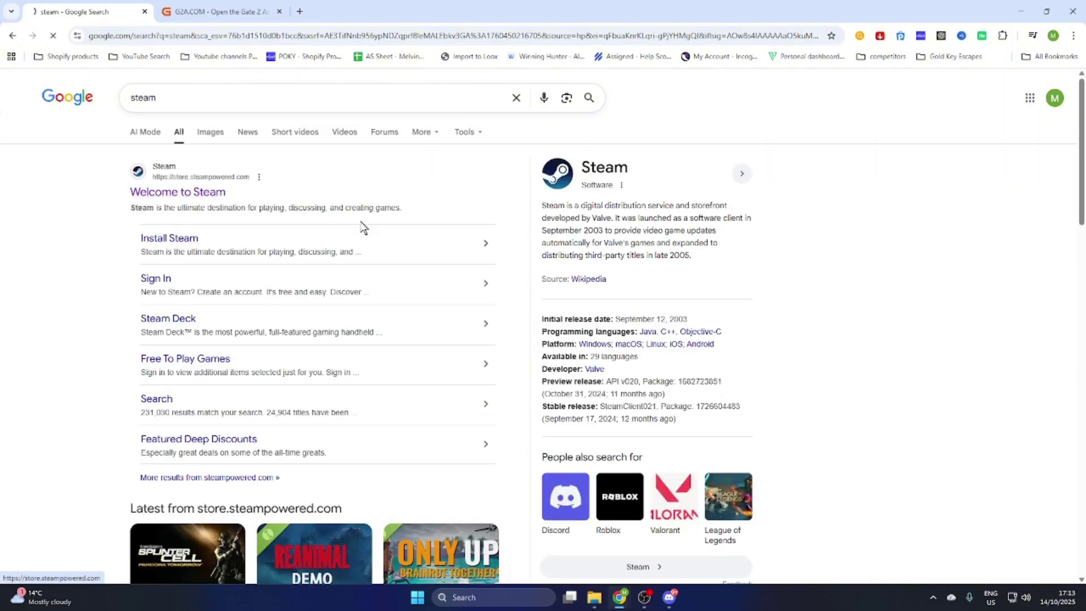
Open Construction Simulator's Steam store page at 34,99€, then return to the G2A tab.
left_click(679, 141)
type("Construction Simulator")
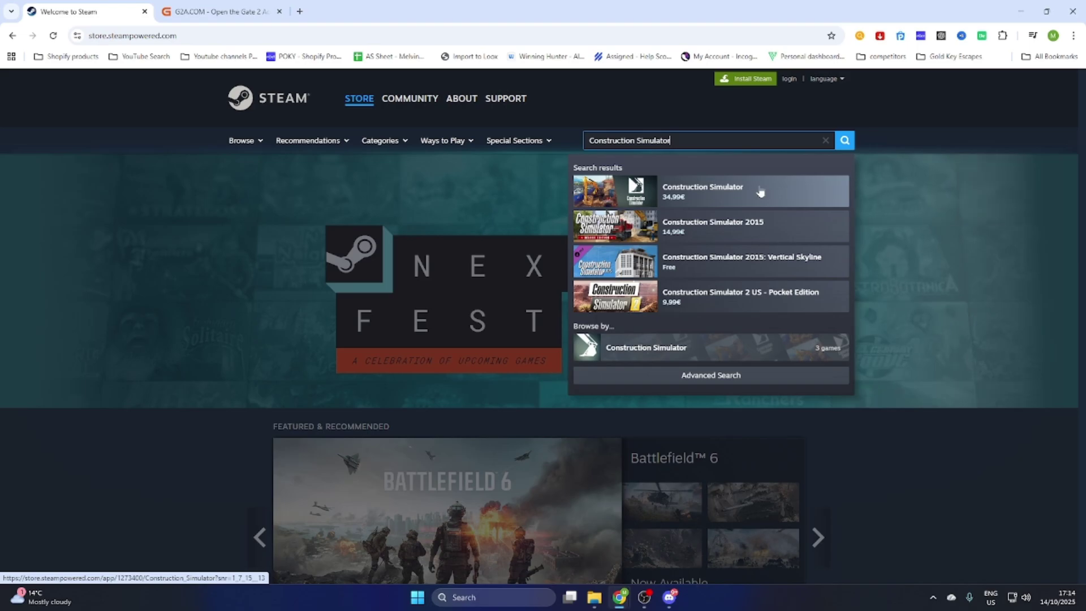
left_click(730, 190)
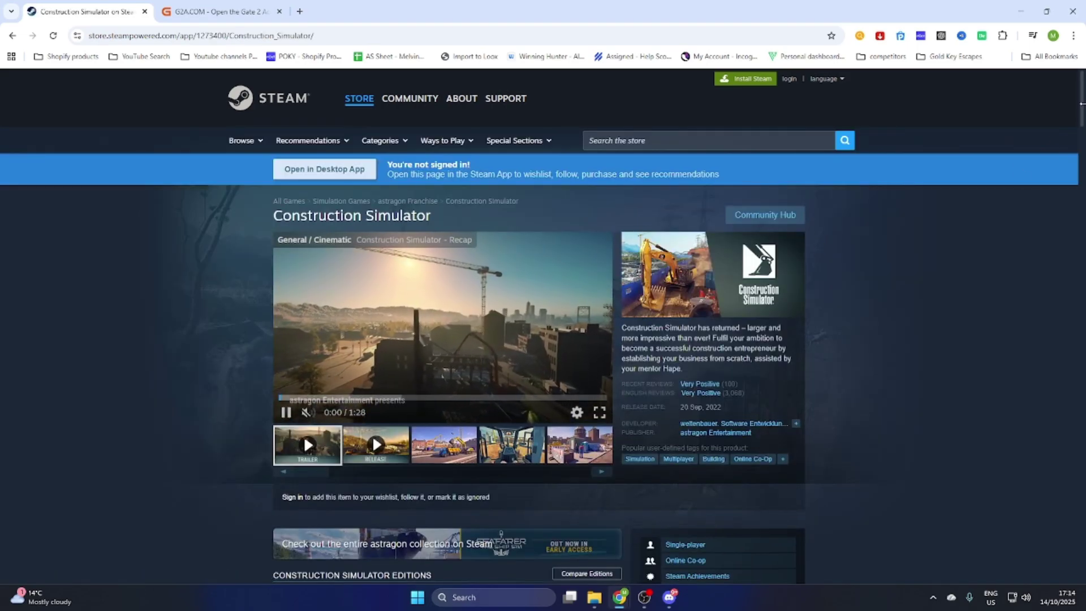
left_click_drag(1082, 110, 1082, 174)
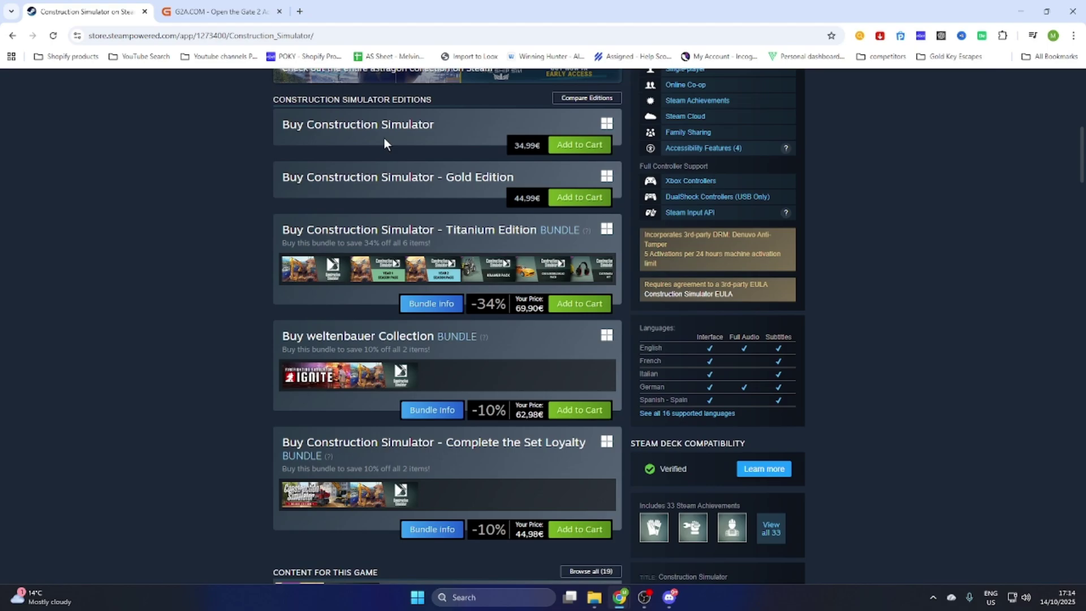
left_click(220, 11)
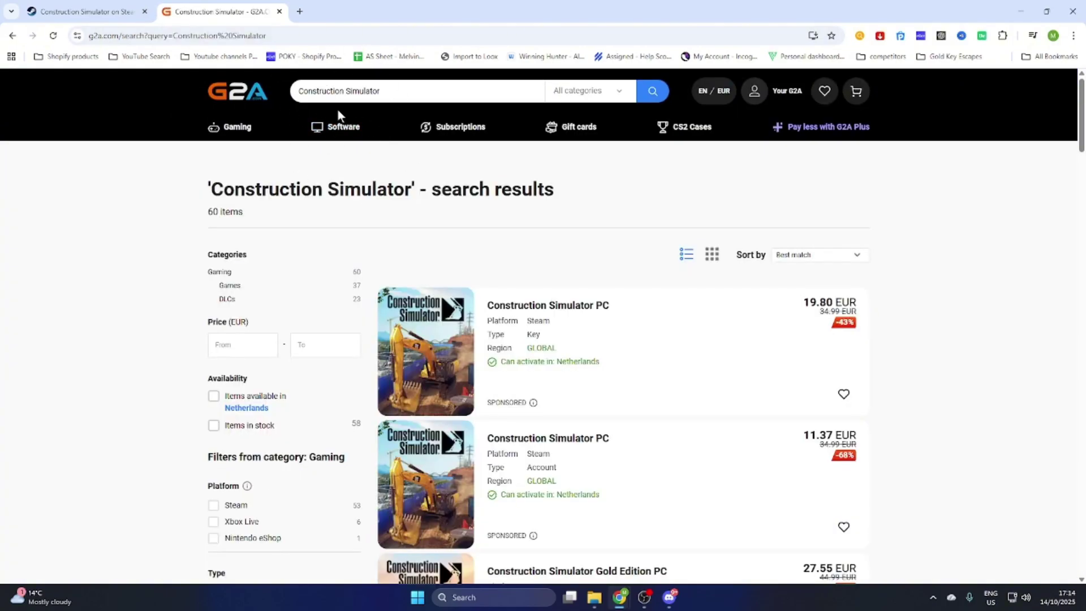
Filter the Construction Simulator results to Games and sort by 'Price - lowest first'.
left_click(230, 287)
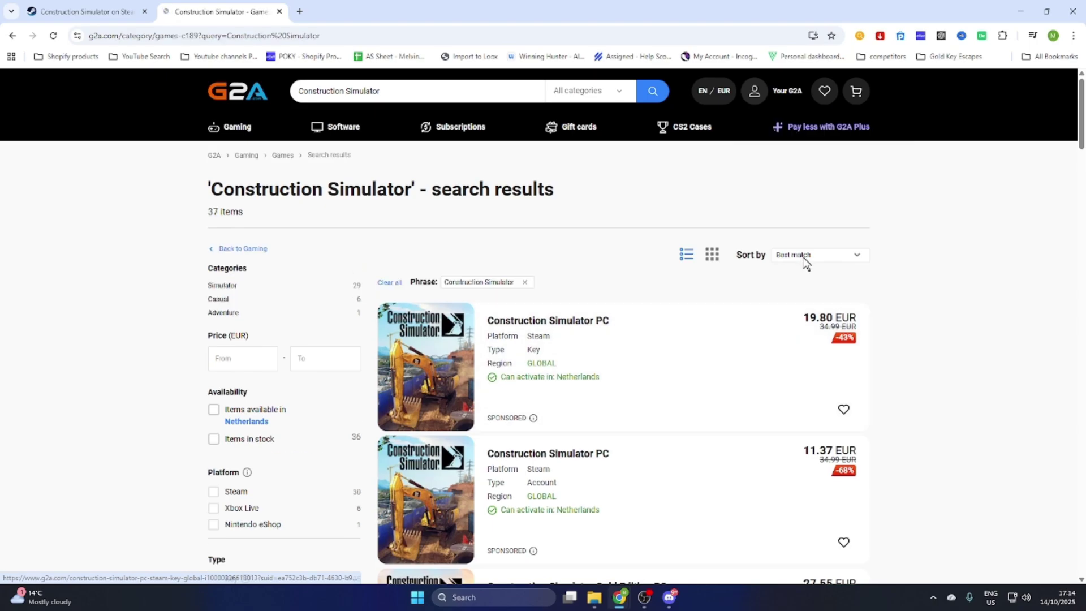
left_click(806, 255)
left_click(807, 297)
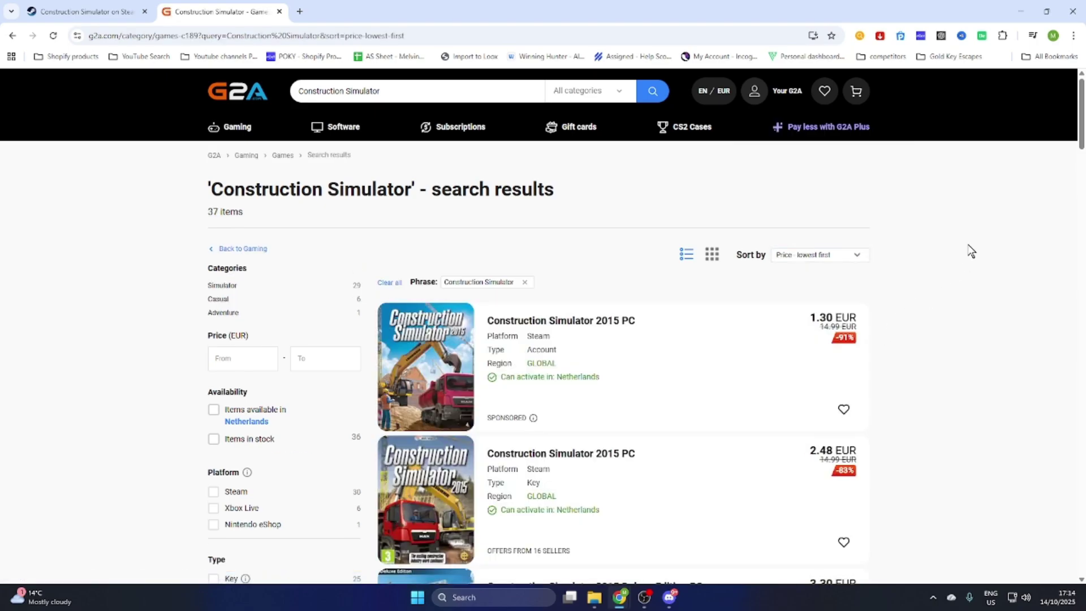
left_click_drag(1081, 128, 1068, 367)
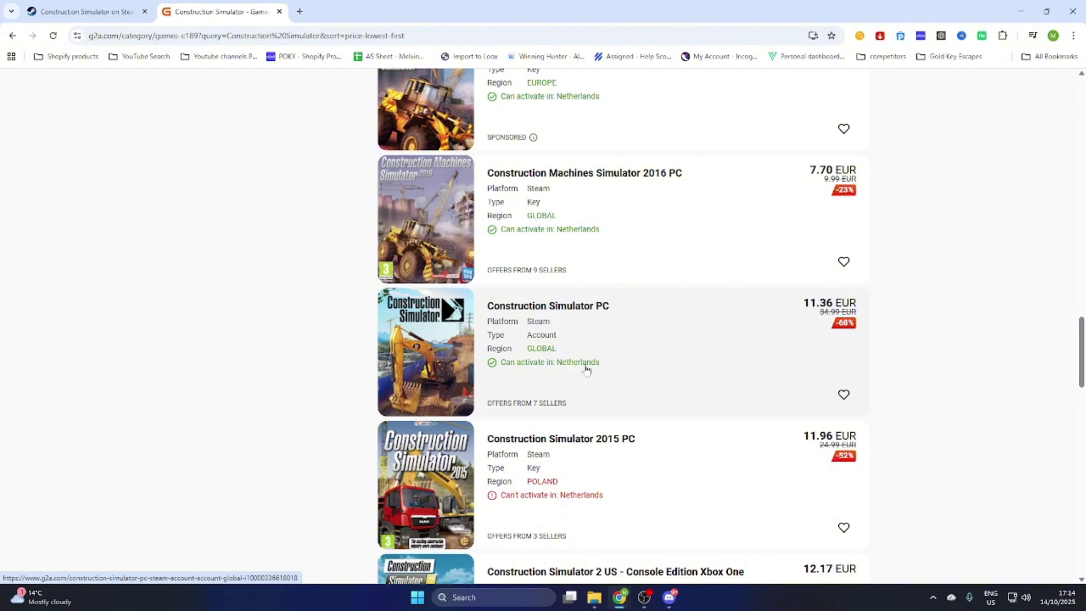
Open the Construction Simulator (PC) Steam Account GLOBAL listing, then return to Steam's 34,99€ page.
left_click(705, 327)
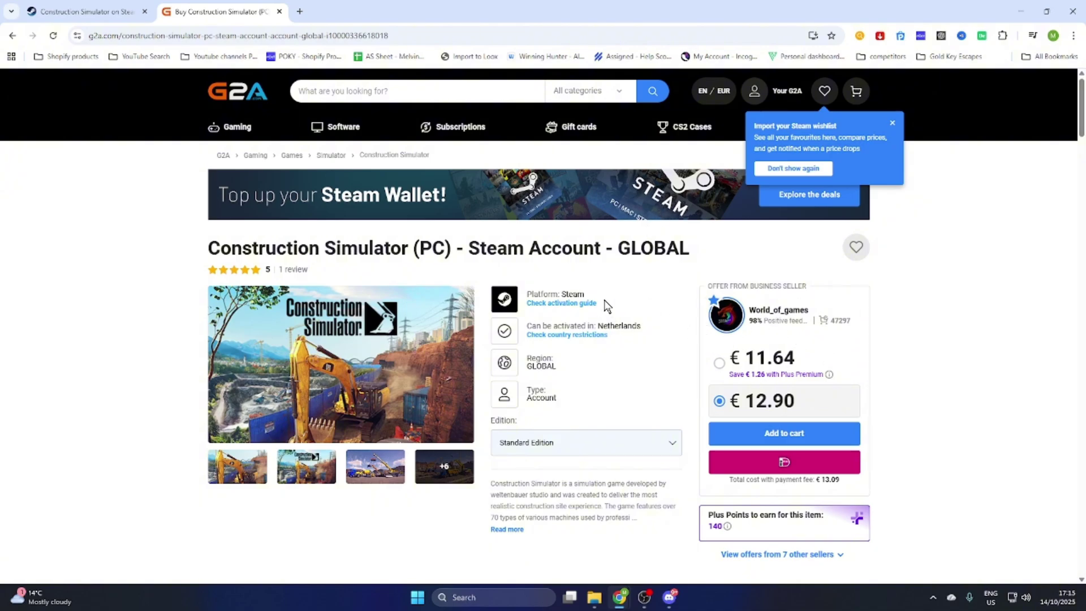
left_click(85, 11)
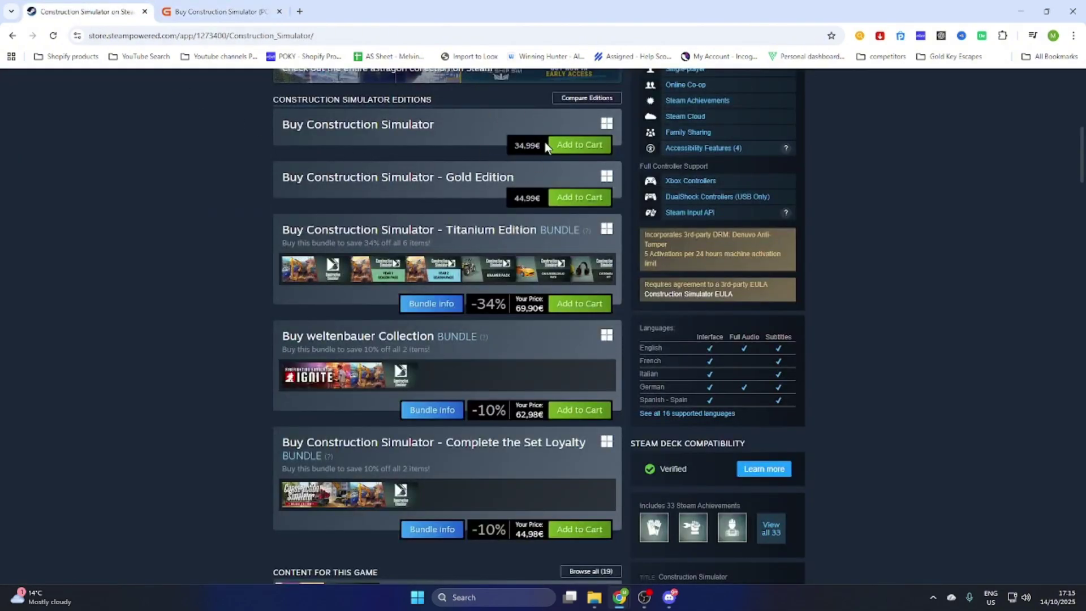
left_click(219, 11)
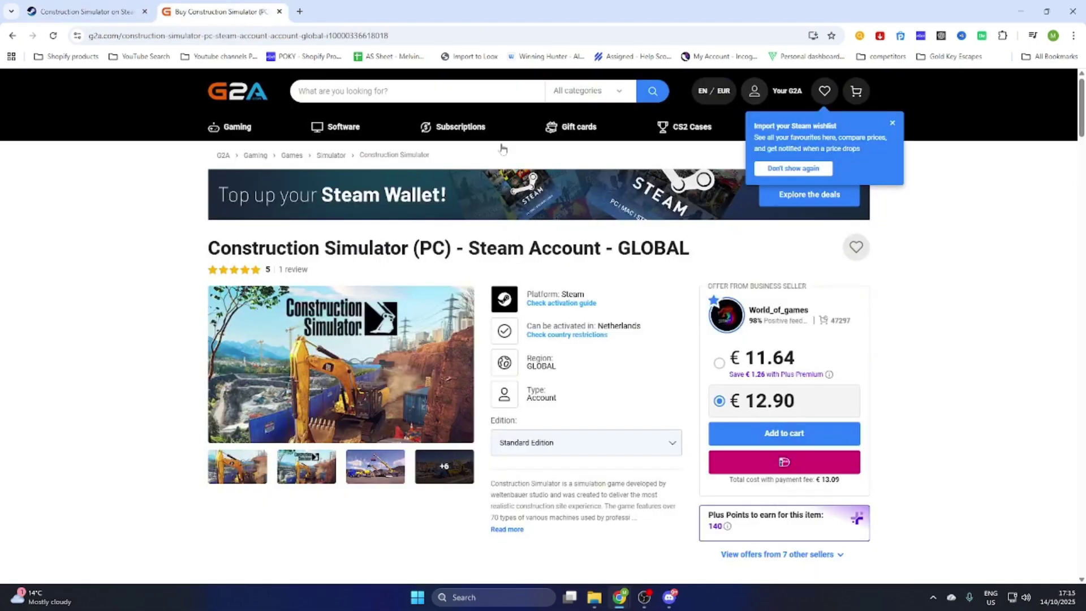